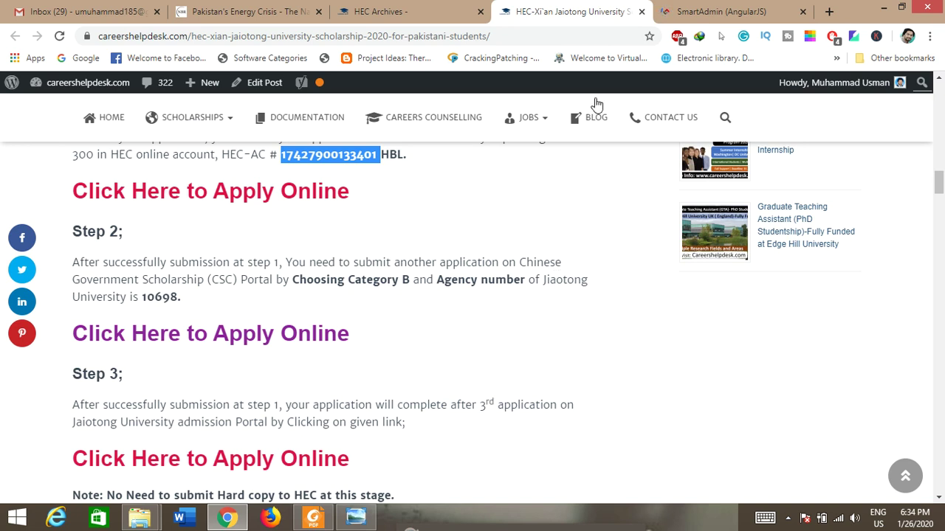
# Step: Switch from the Xi'an Jiaotong scholarship article to the CSC Study in China login tab
pyautogui.click(727, 9)
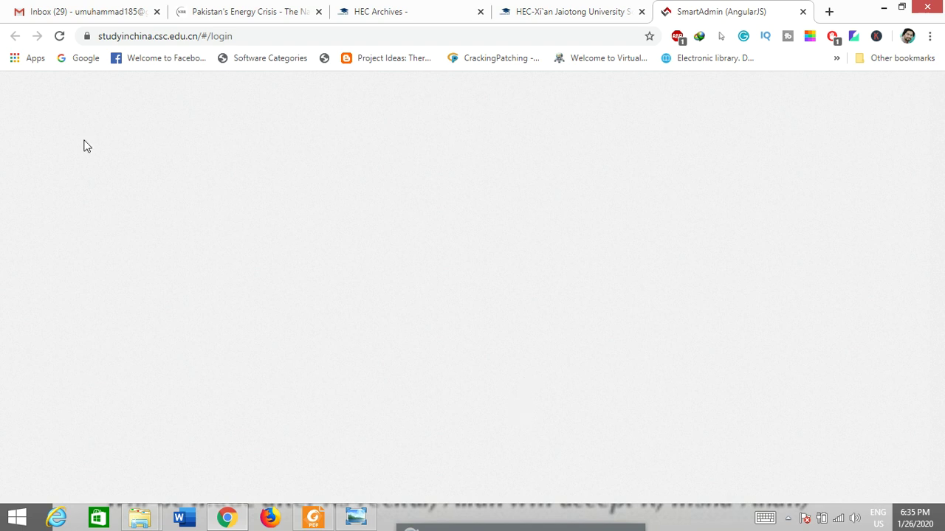
# Step: Reload the CSC login page, show it in English and select the username box
pyautogui.click(59, 36)
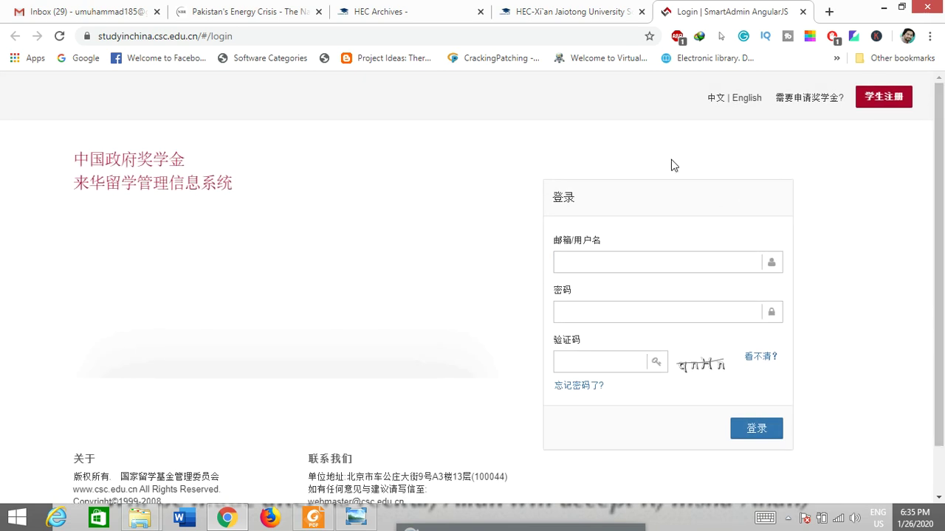
pyautogui.click(747, 98)
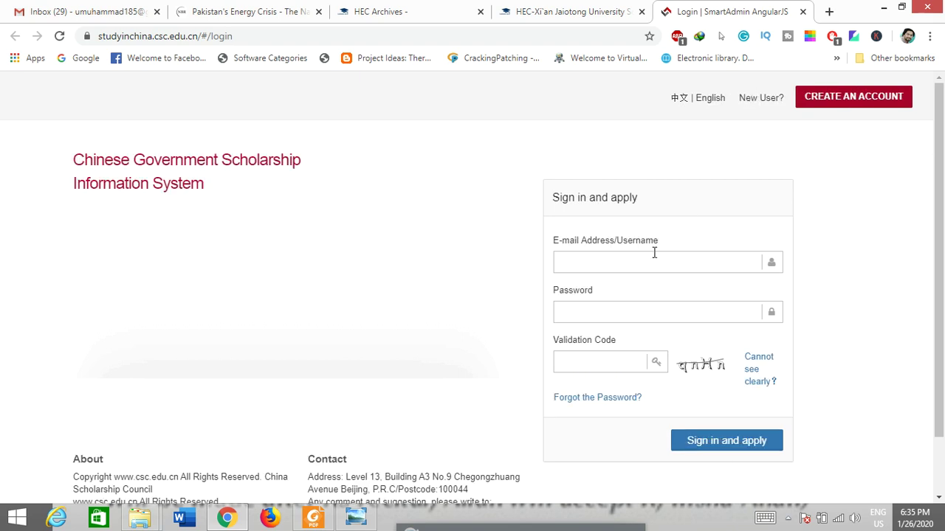
pyautogui.click(609, 259)
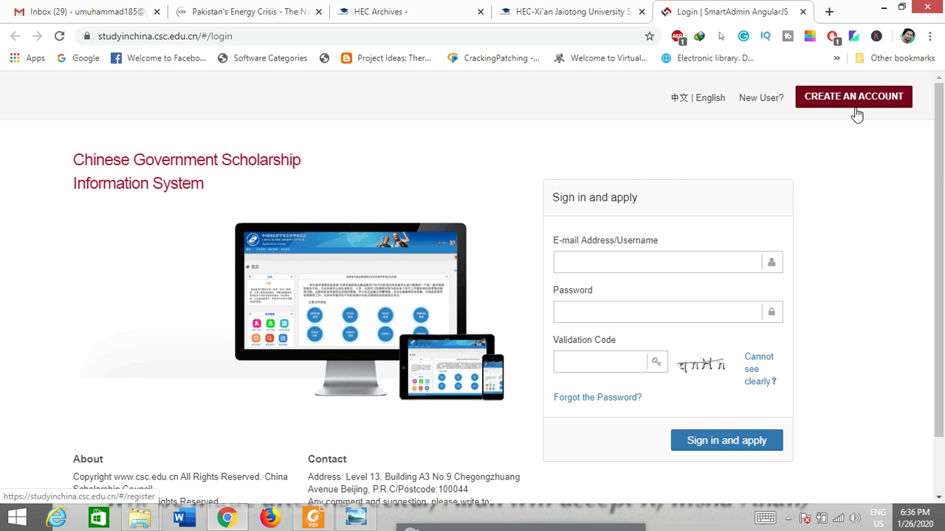
# Step: Back in the scholarship article, find Step 2's Category B agency number 10698
pyautogui.click(567, 11)
pyautogui.moveTo(288, 281); pyautogui.dragTo(140, 298)
pyautogui.click(172, 311)
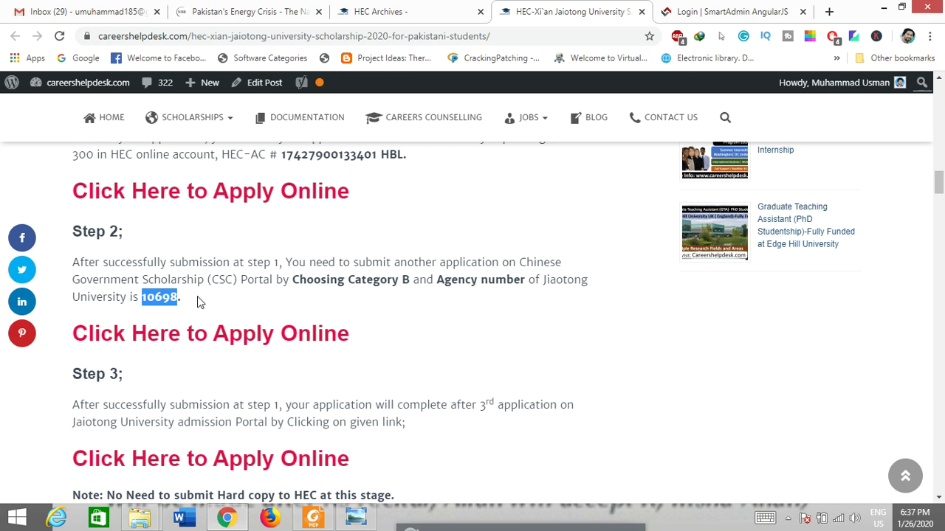
# Step: Close the CSC Study in China login tab with Ctrl+W
pyautogui.scroll(3, 559, 270)
pyautogui.click(723, 11)
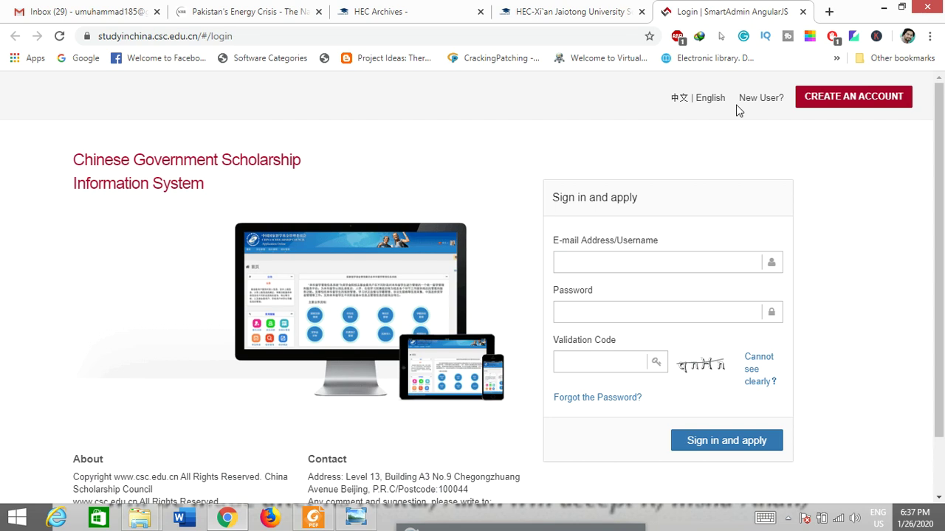
pyautogui.hotkey('ctrl', 'w')
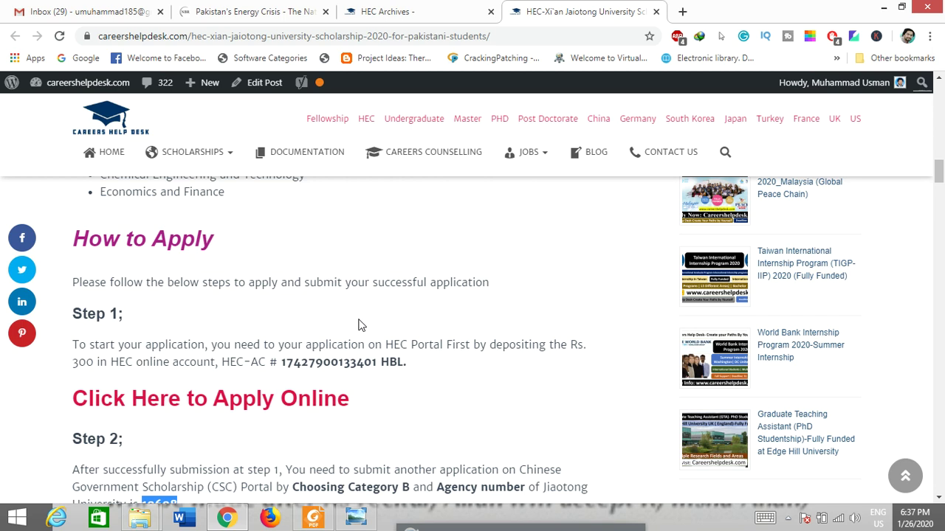
# Step: Open Step 3's 'Click Here to Apply Online' link to the Jiaotong admission portal in a new tab
pyautogui.scroll(-5, 361, 326)
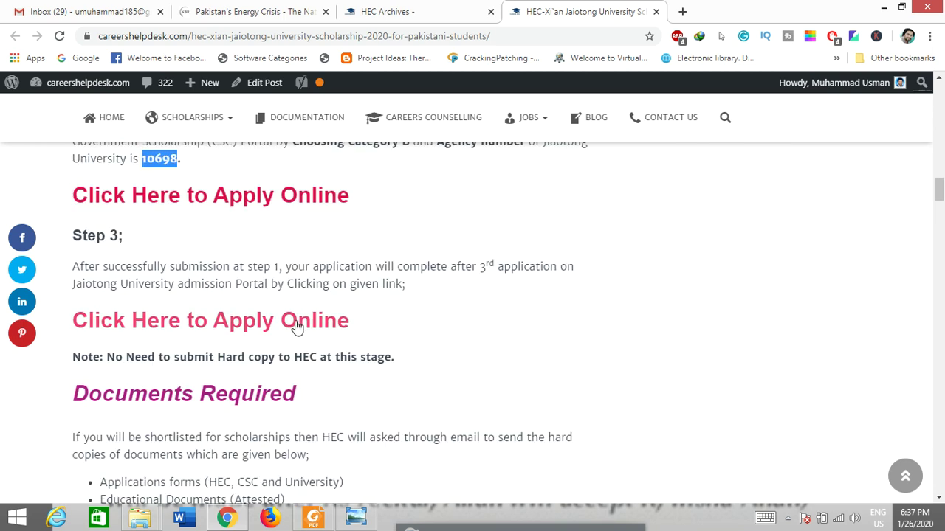
pyautogui.rightClick(295, 327)
pyautogui.click(343, 332)
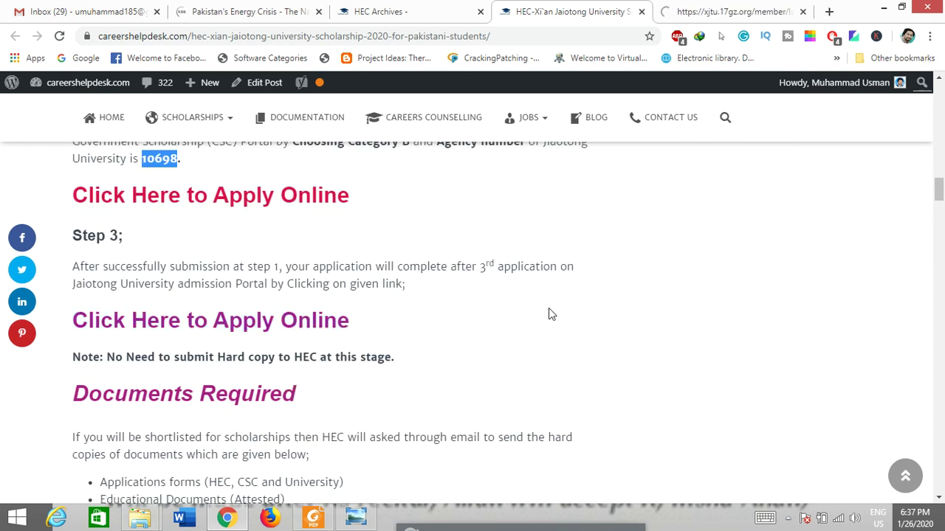
# Step: Sign in to the XJTU portal with the student's e-mail, password and verification code
pyautogui.click(720, 8)
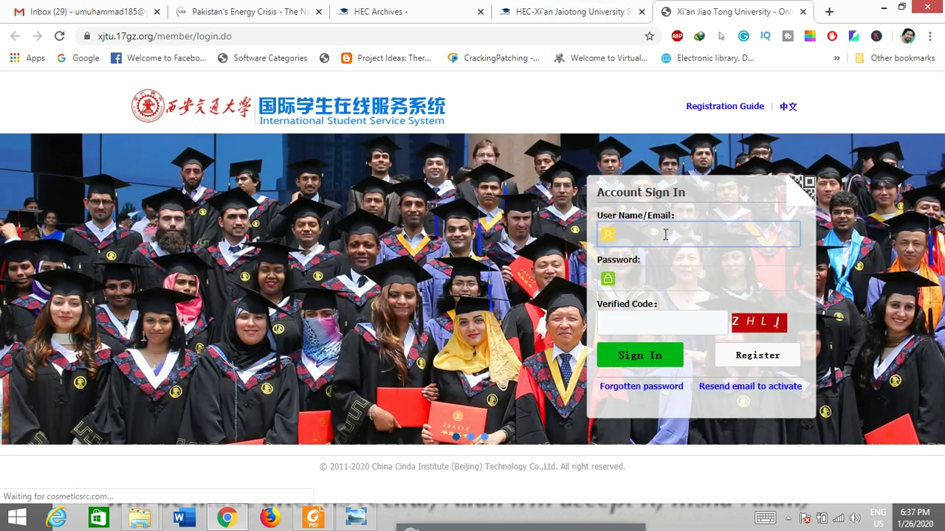
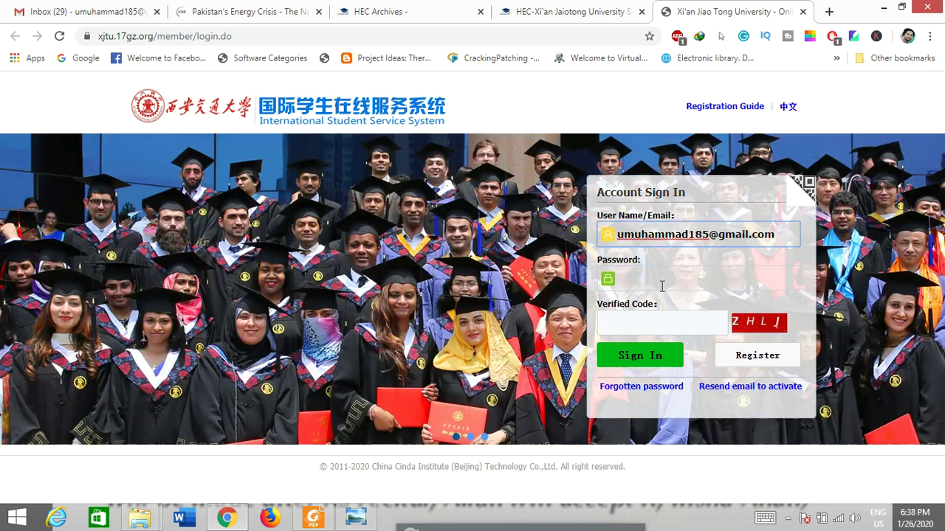
pyautogui.click(668, 278)
pyautogui.write('•••••••••••')
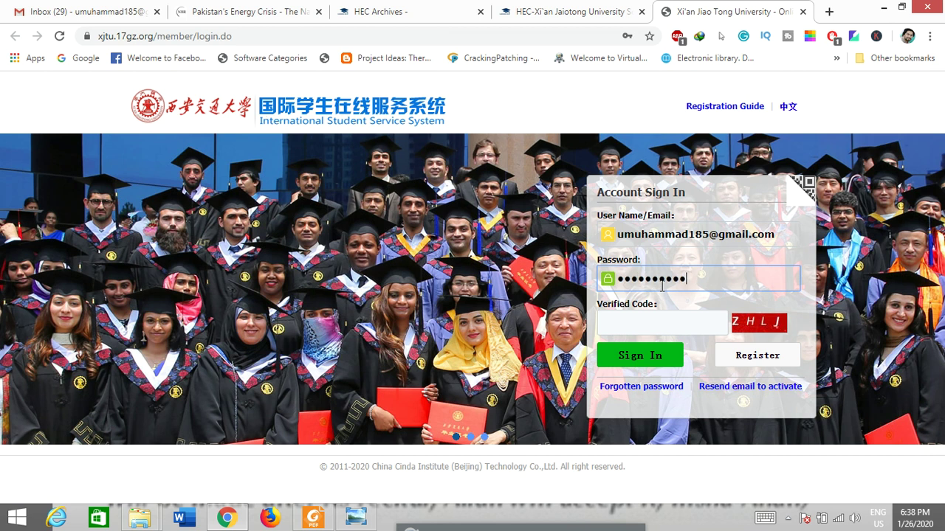
pyautogui.click(664, 323)
pyautogui.write('z')
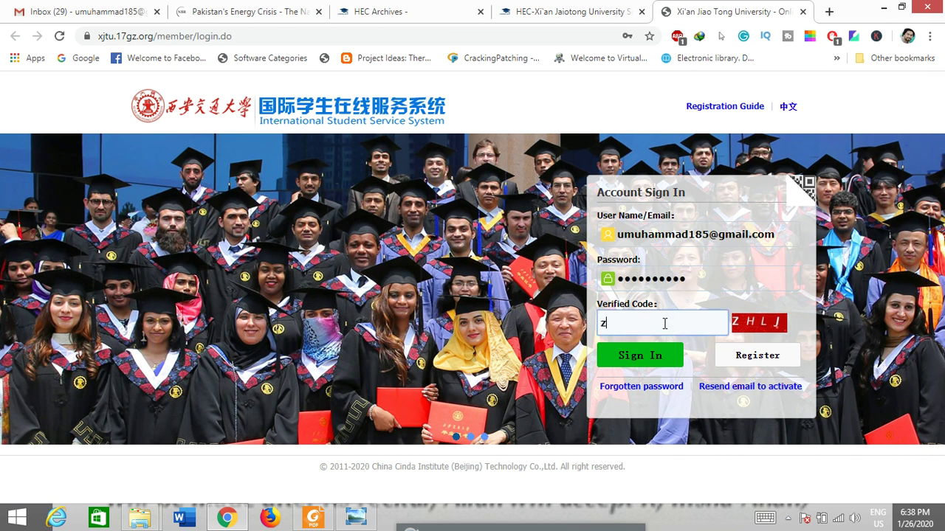
pyautogui.write('hlj')
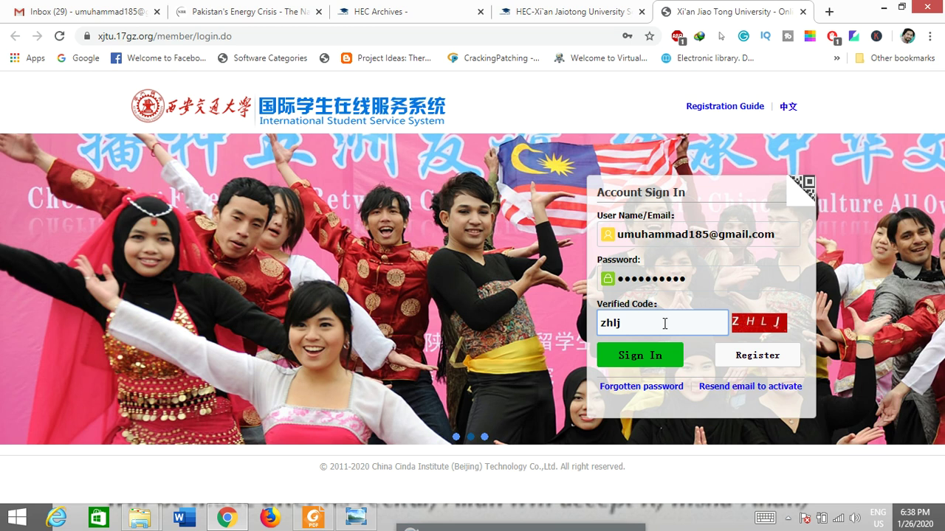
pyautogui.click(664, 360)
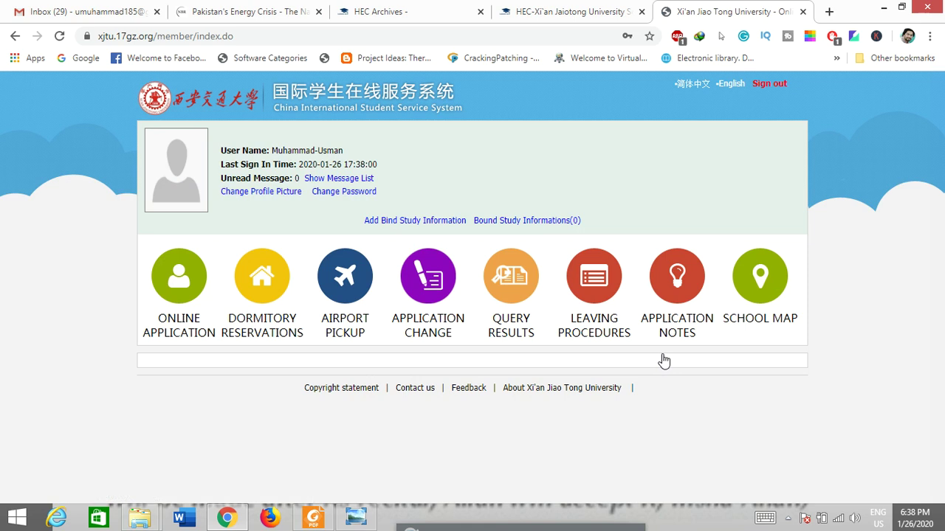
# Step: Under Online Application, delete the Electrical Engineering draft application and start a new one
pyautogui.click(179, 314)
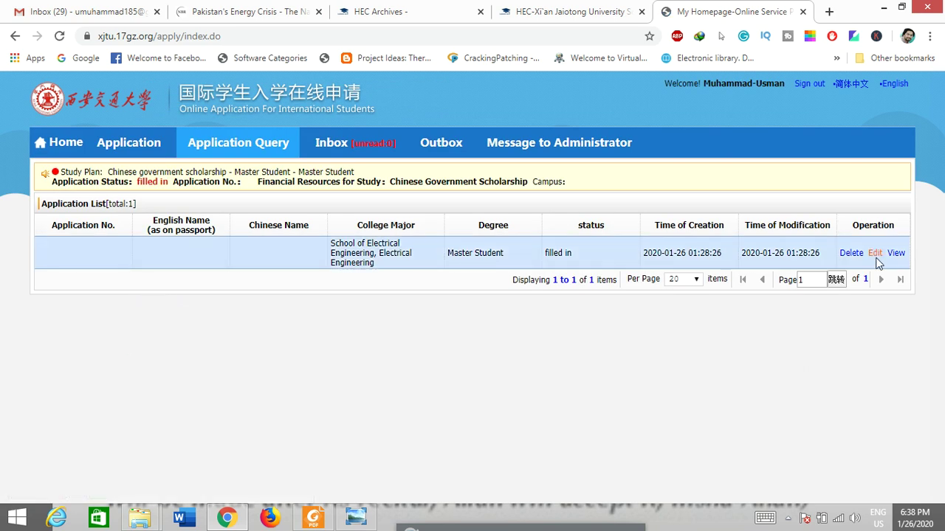
pyautogui.click(856, 254)
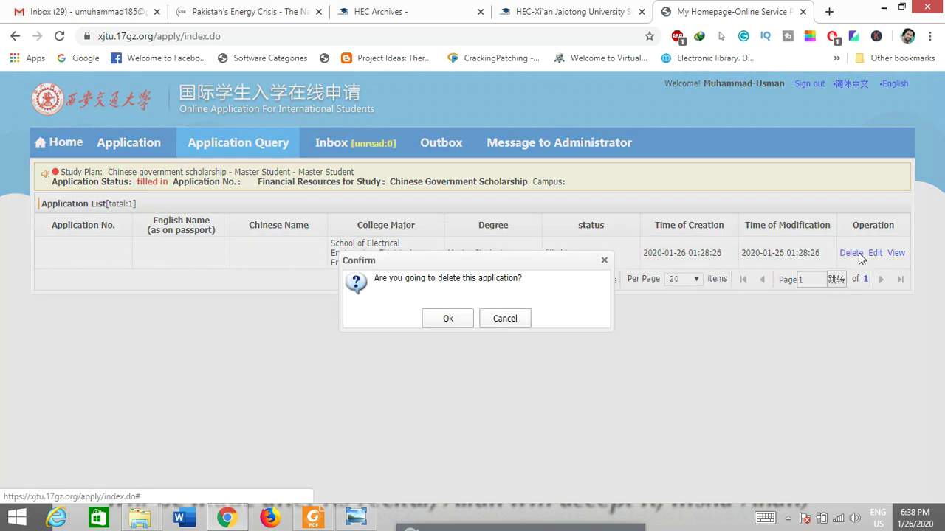
pyautogui.click(448, 318)
pyautogui.click(117, 140)
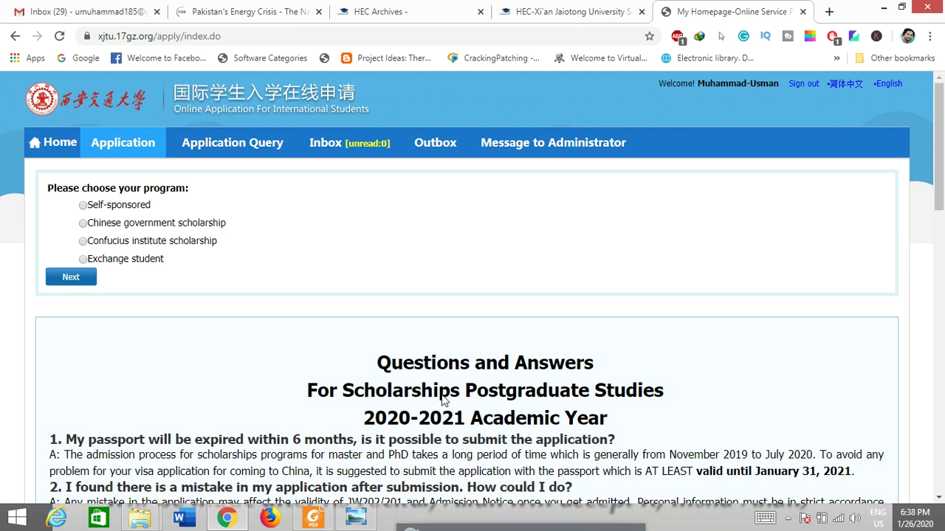
pyautogui.scroll(-10, 480, 398)
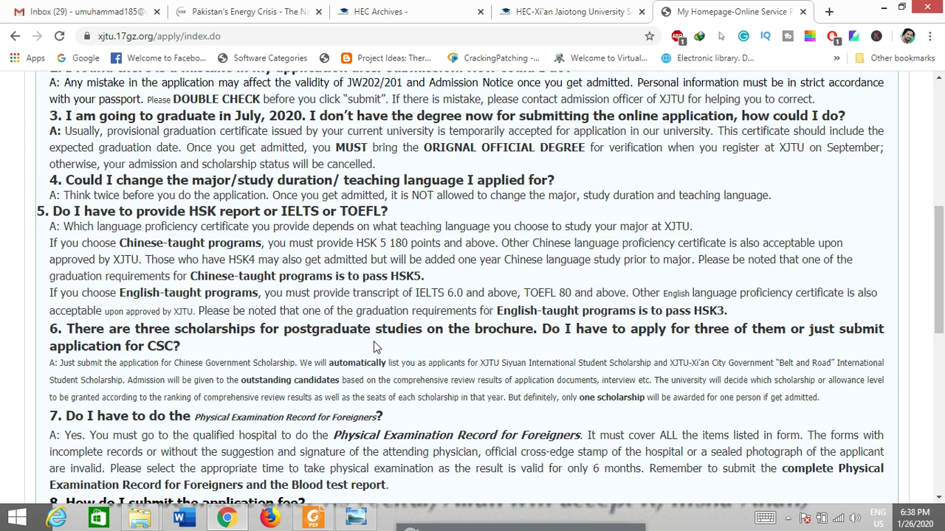
pyautogui.scroll(-4, 374, 347)
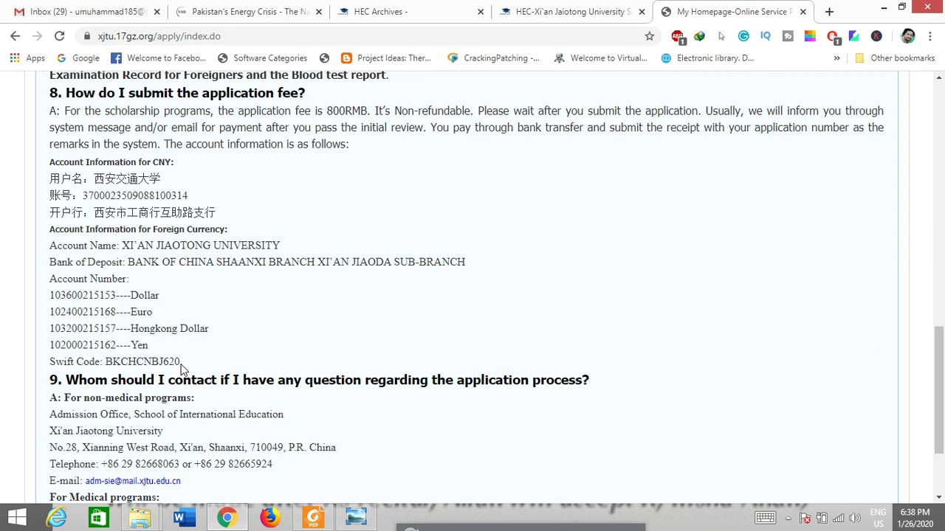
pyautogui.moveTo(181, 362); pyautogui.dragTo(166, 319)
pyautogui.click(277, 279)
pyautogui.scroll(1, 277, 279)
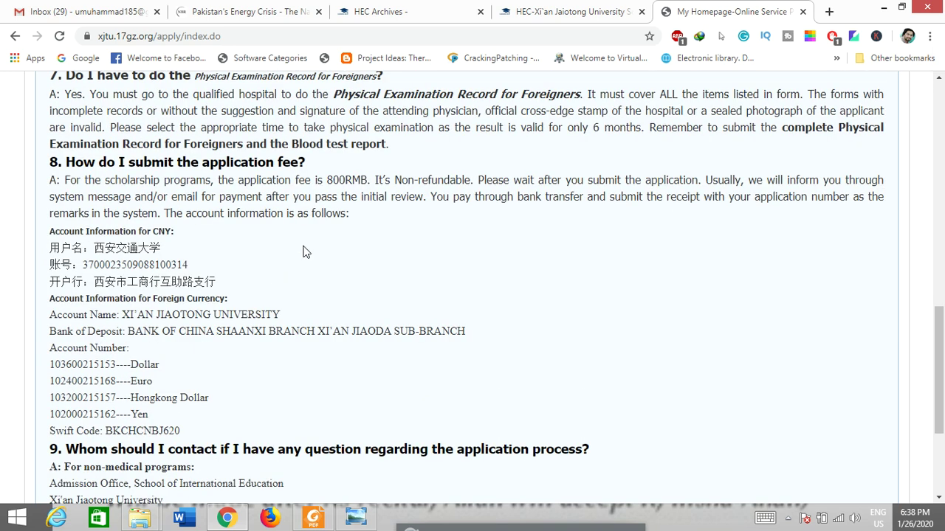
pyautogui.moveTo(327, 181); pyautogui.dragTo(373, 192)
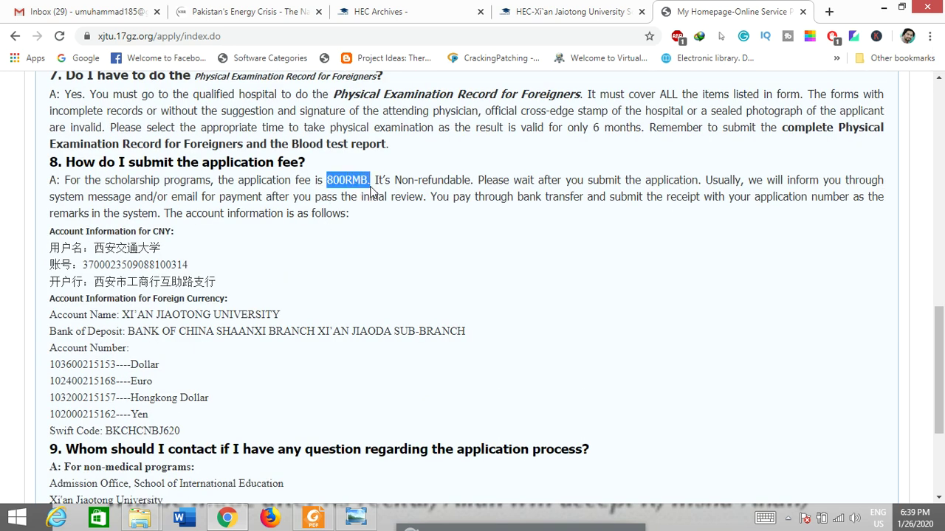
pyautogui.click(350, 227)
pyautogui.scroll(10, 304, 283)
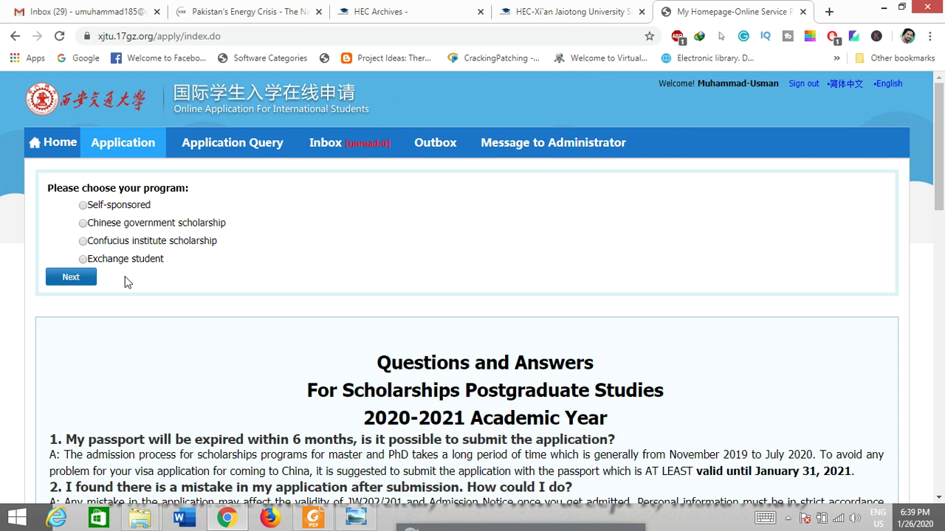
# Step: Choose the Chinese government scholarship program and Master Student to list the study plans
pyautogui.click(101, 229)
pyautogui.click(87, 280)
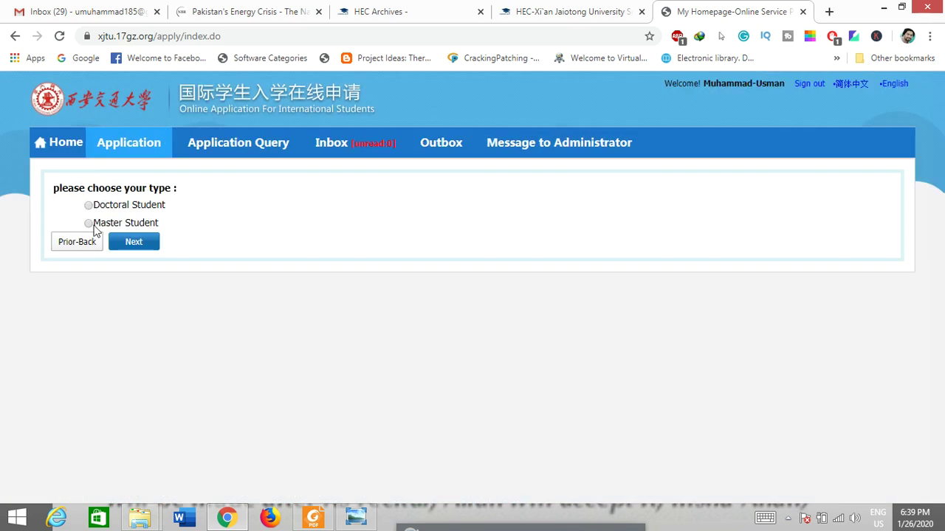
pyautogui.click(93, 225)
pyautogui.click(122, 248)
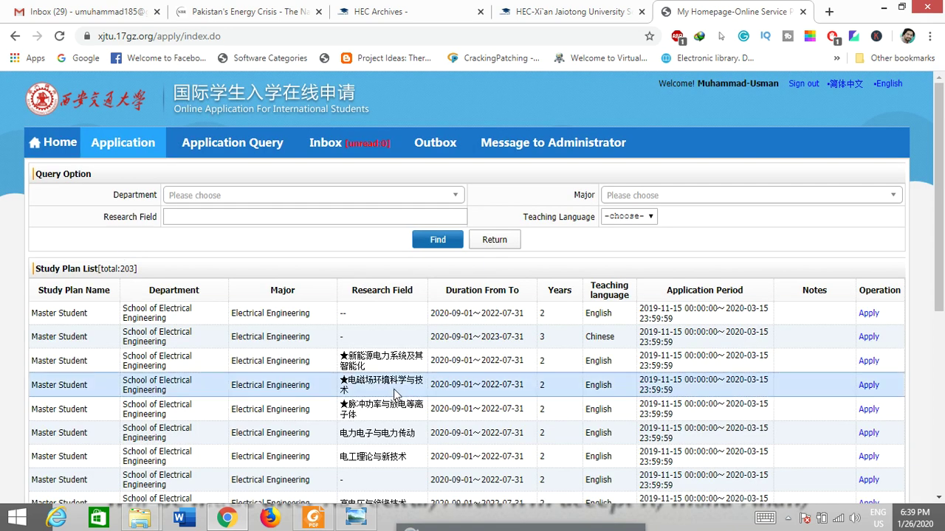
# Step: Browse the 203 study plans and apply to the first Electrical Engineering plan
pyautogui.scroll(-4, 395, 394)
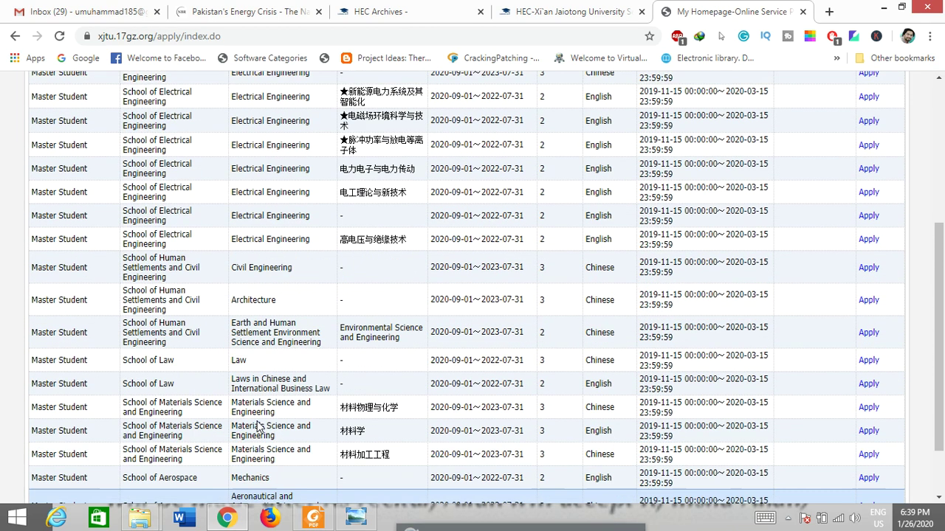
pyautogui.scroll(-5, 258, 427)
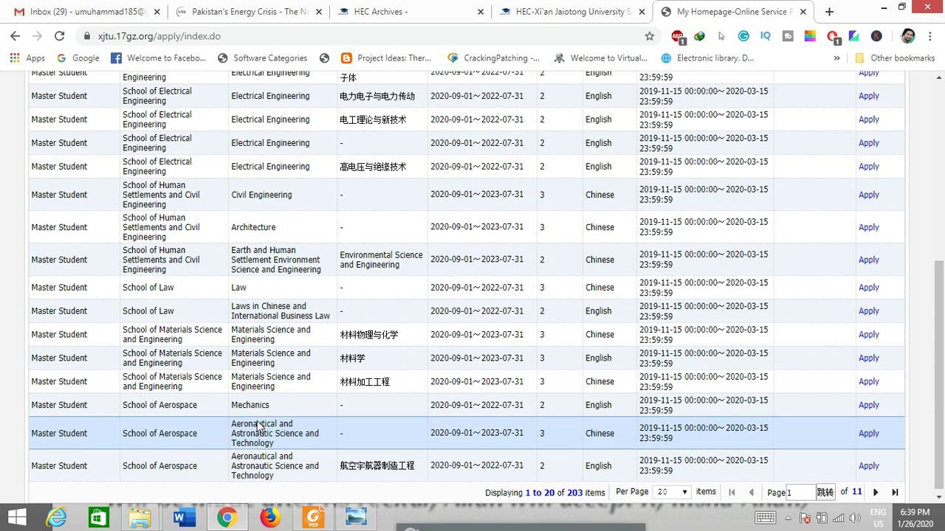
pyautogui.scroll(-5, 258, 426)
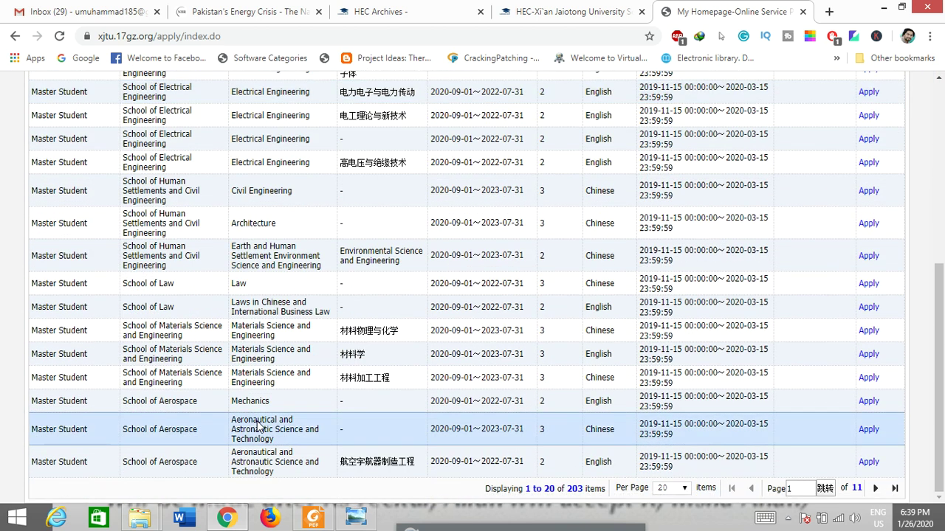
pyautogui.scroll(5, 259, 427)
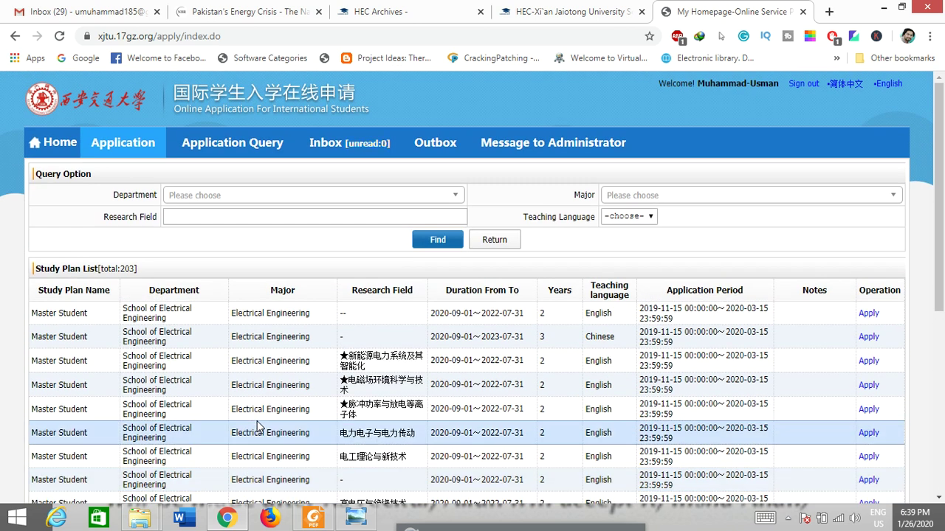
pyautogui.click(869, 313)
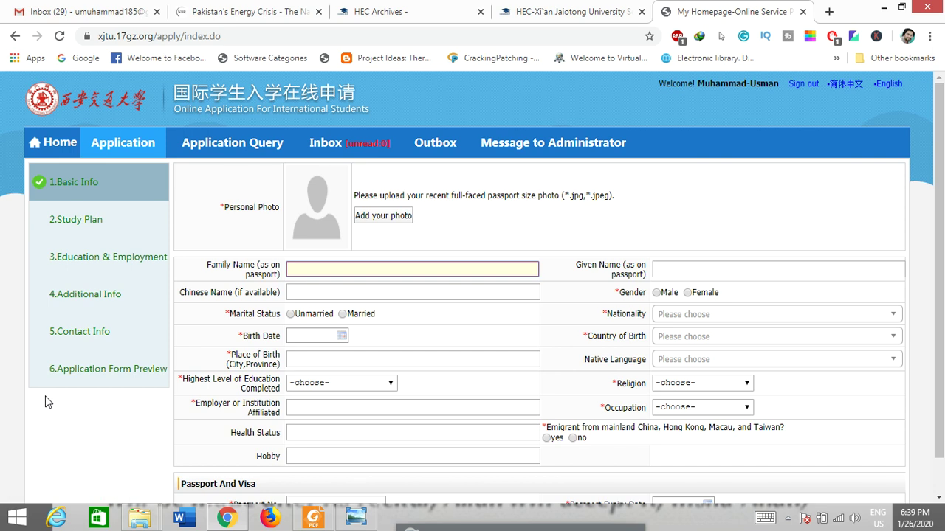
# Step: Scroll the empty Basic Info form down to the Passport No. field and Save and Next
pyautogui.scroll(-1, 373, 228)
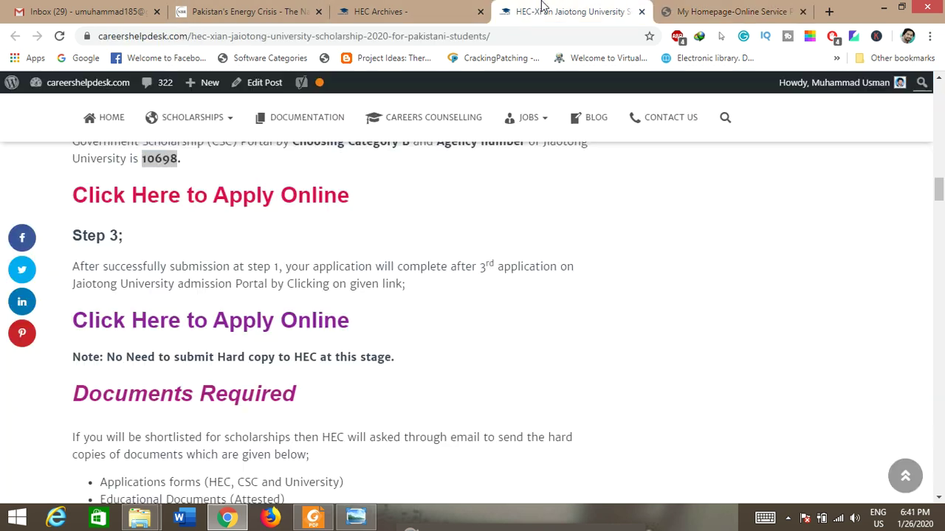
# Step: Open the article's 'Click Here to See the Official Announcement' link in a new tab and view the HEC page
pyautogui.click(546, 10)
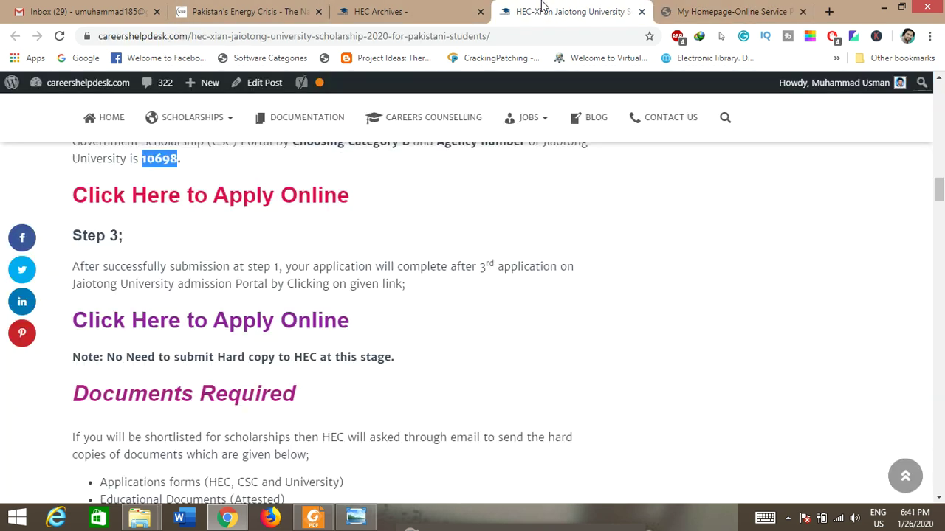
pyautogui.scroll(-15, 416, 344)
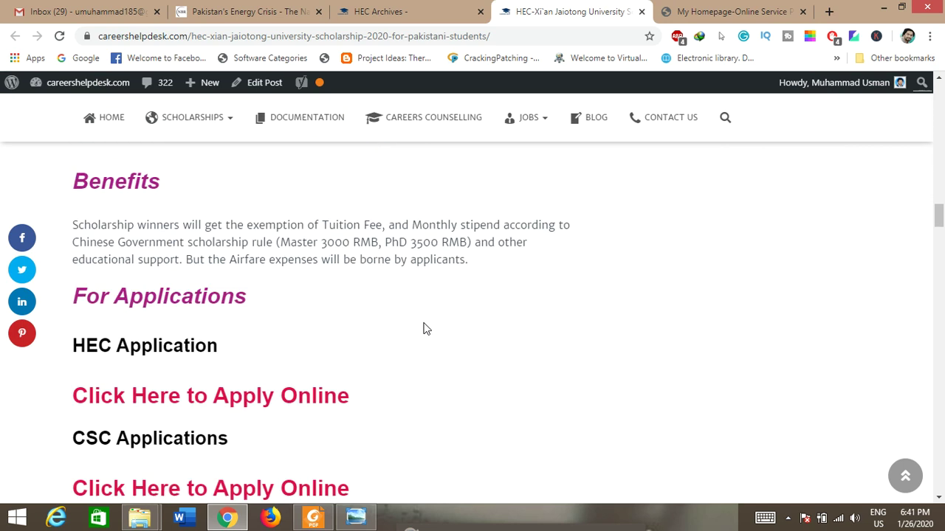
pyautogui.scroll(-5, 425, 328)
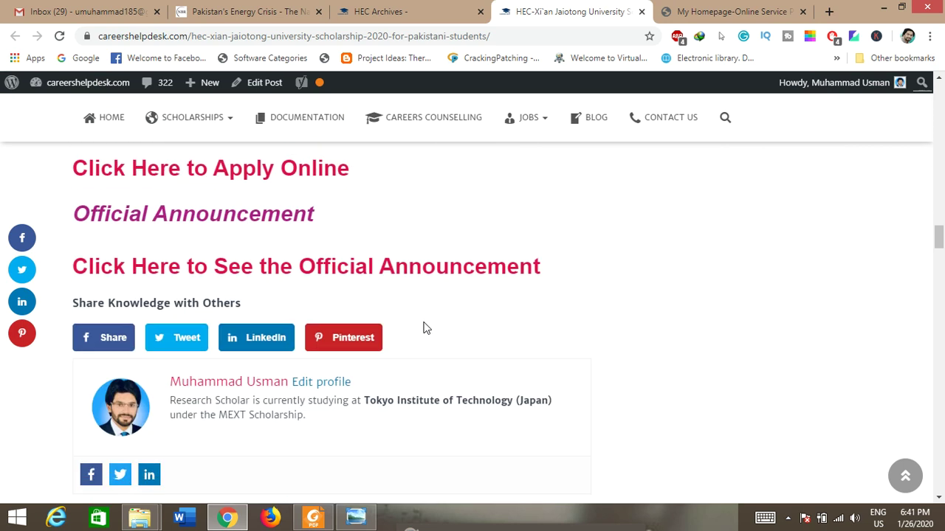
pyautogui.rightClick(262, 274)
pyautogui.click(267, 277)
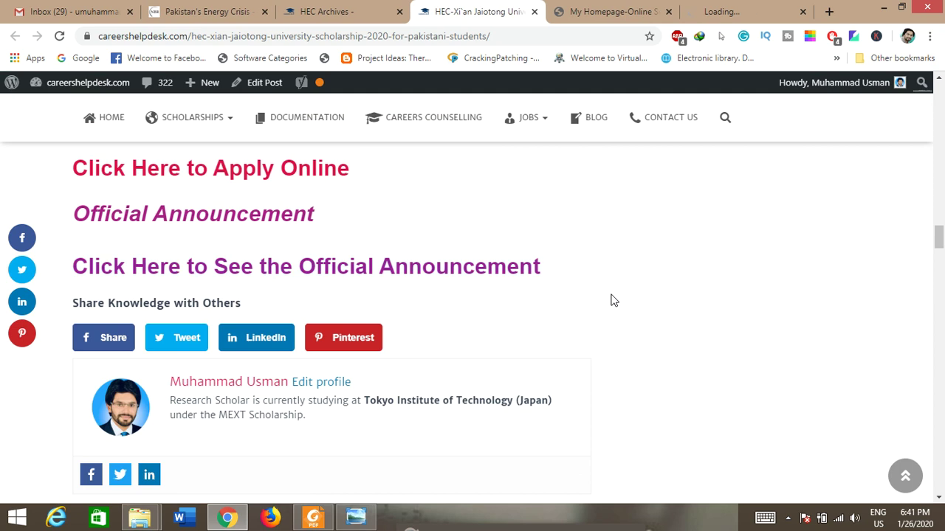
pyautogui.scroll(1, 611, 300)
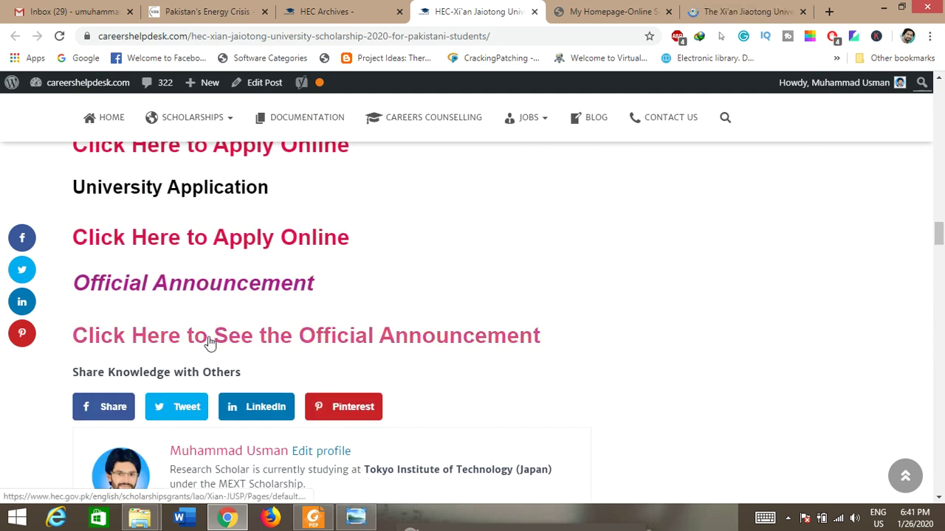
pyautogui.scroll(2, 586, 327)
pyautogui.click(709, 9)
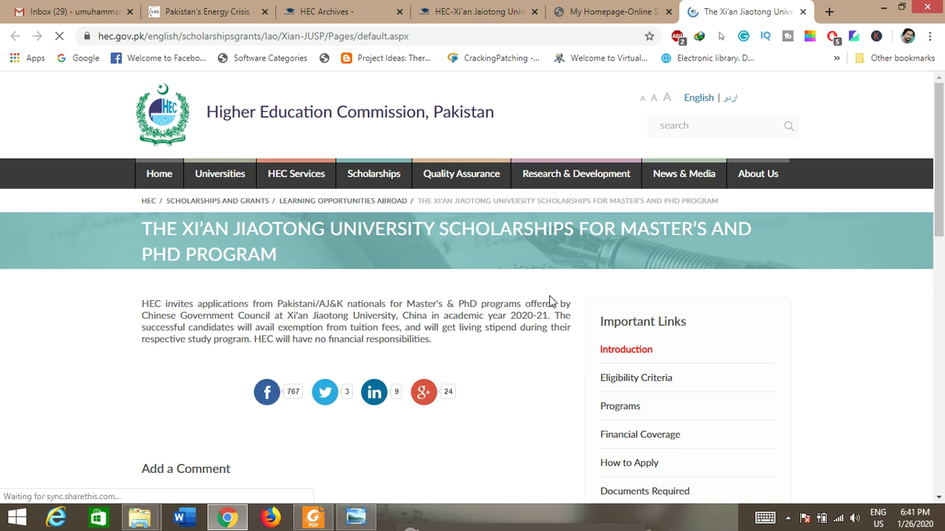
# Step: View the HEC Eligibility Criteria page and open Xi'an Jiaotong University's website (sie.xjtu.edu.cn) in a new tab
pyautogui.scroll(-2, 547, 306)
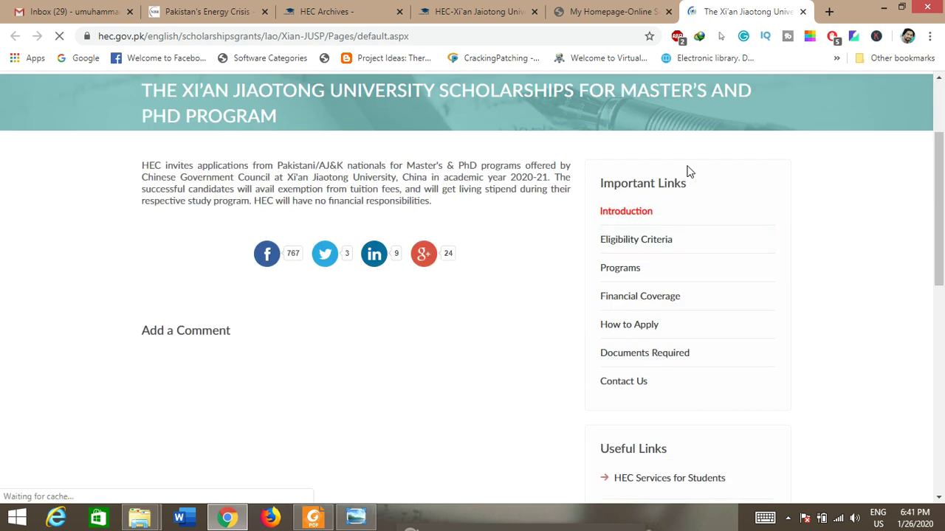
pyautogui.click(623, 251)
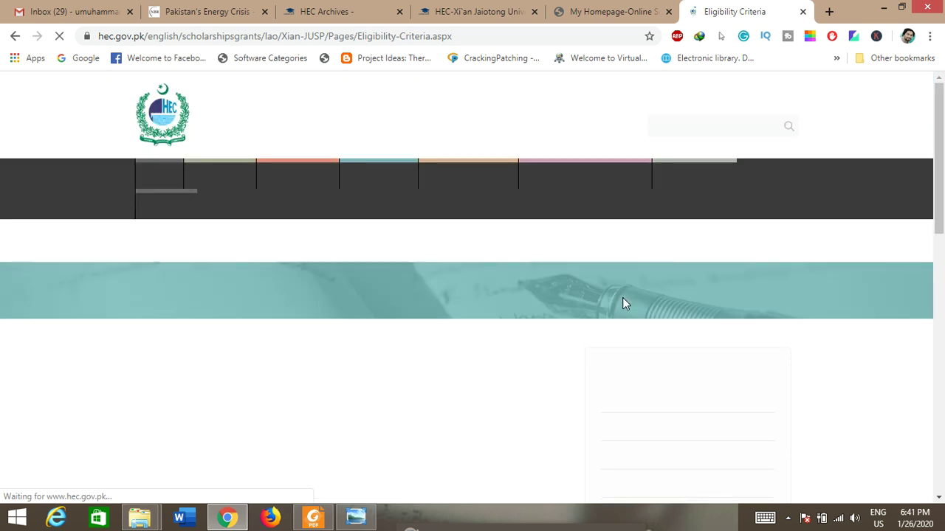
pyautogui.scroll(-4, 627, 317)
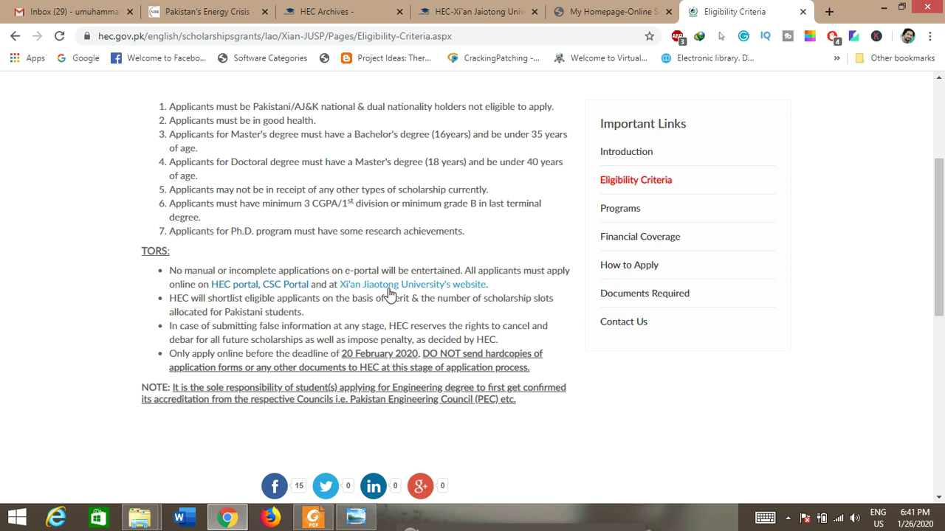
pyautogui.rightClick(398, 287)
pyautogui.click(436, 300)
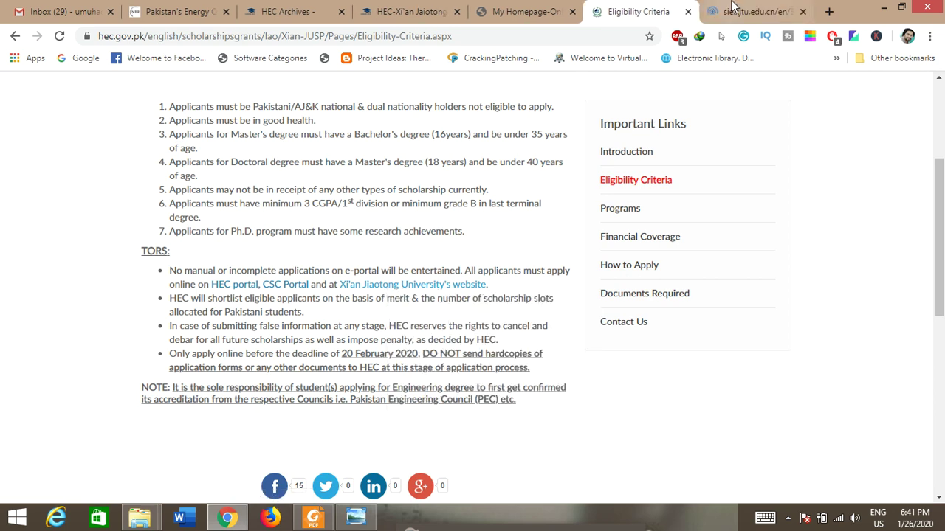
# Step: Bring up the XJTU Postgraduate Scholarships Programs page and scroll to its Application Schedule and Scholarships sections
pyautogui.click(730, 9)
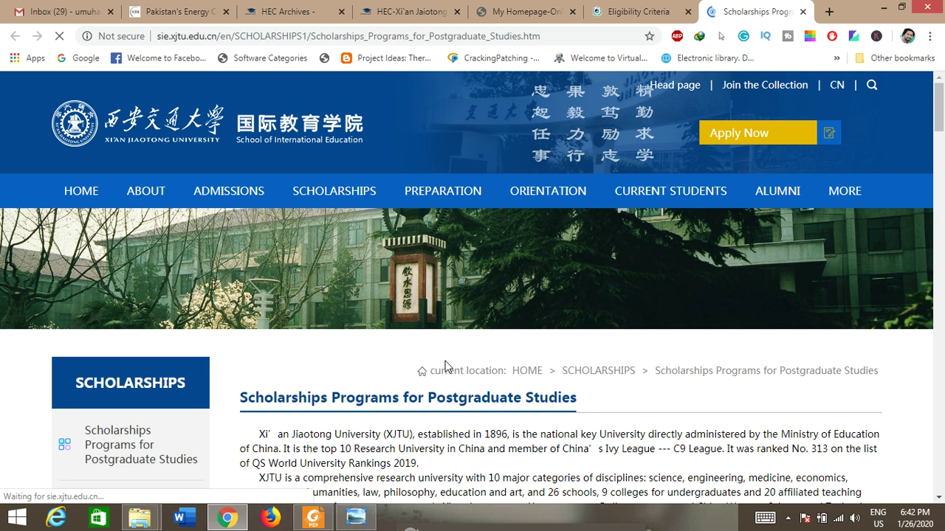
pyautogui.scroll(-2, 446, 367)
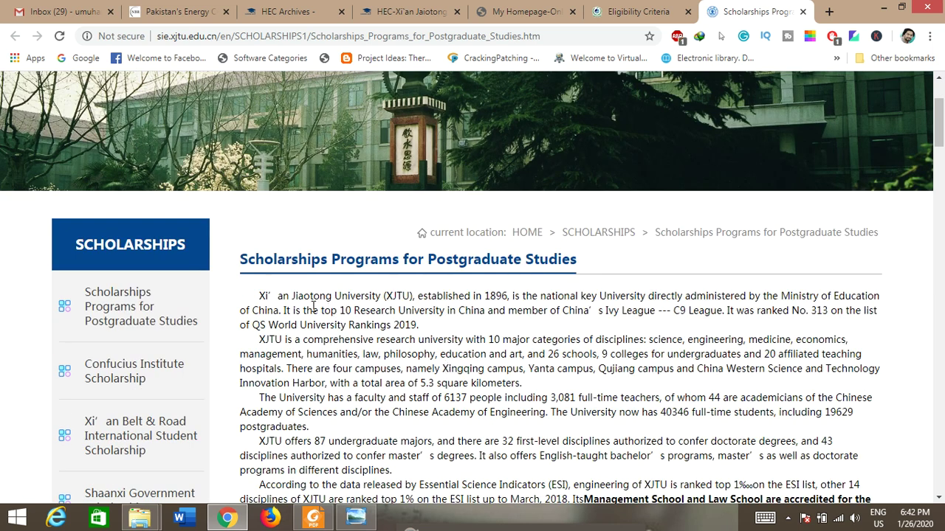
pyautogui.scroll(-1, 313, 306)
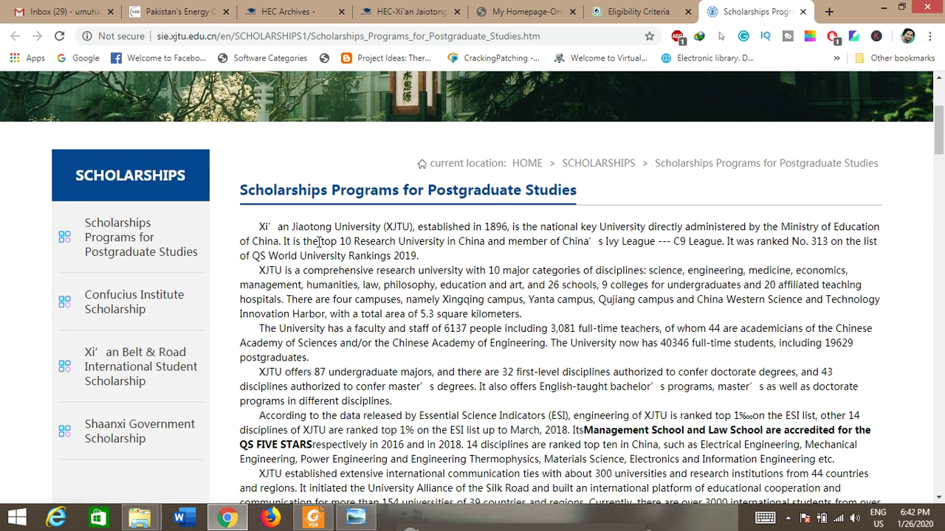
pyautogui.scroll(-3, 468, 297)
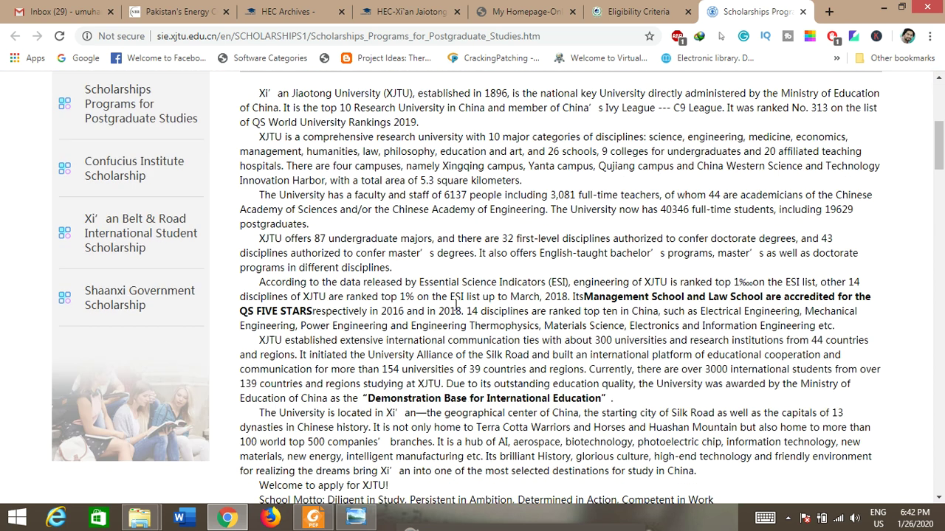
pyautogui.scroll(-2, 636, 264)
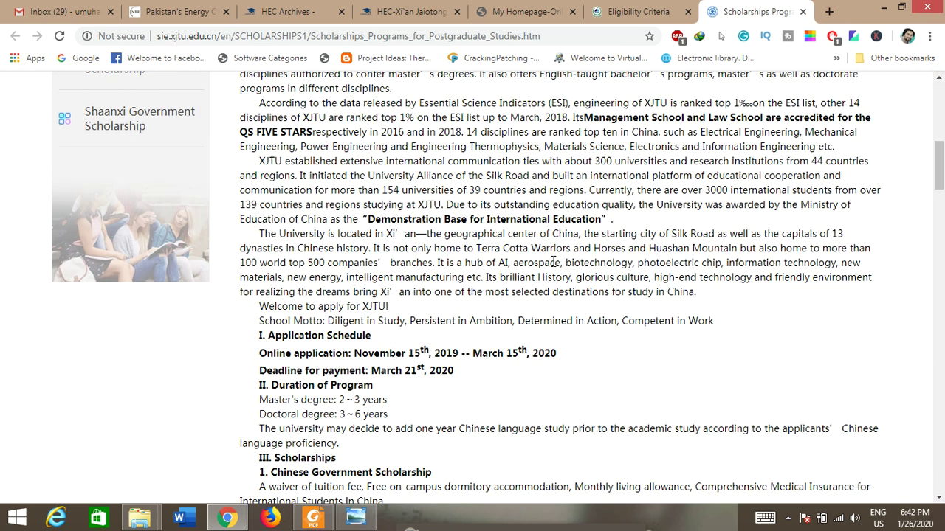